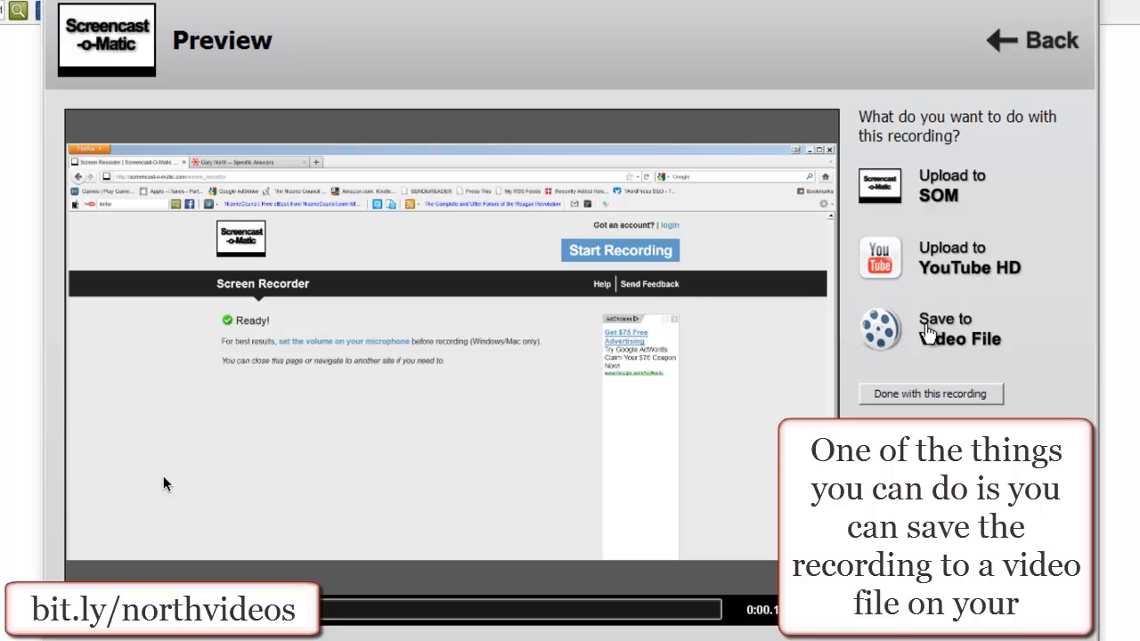
- Choose to save the recording to a video file with Quicktime (MP4) as the video type
click(928, 331)
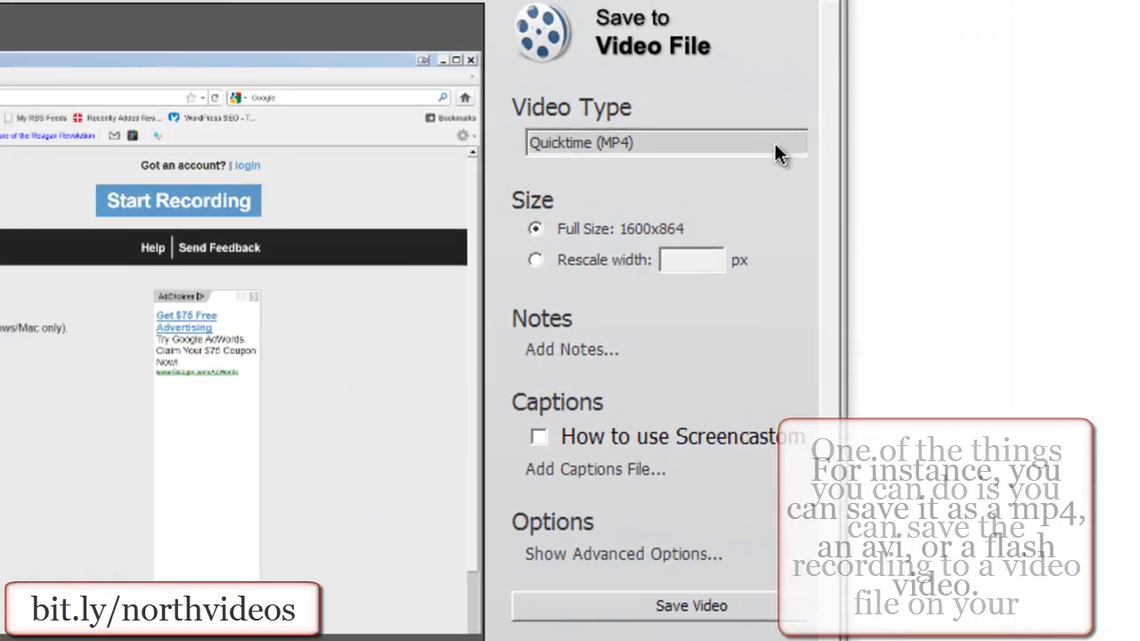
click(774, 138)
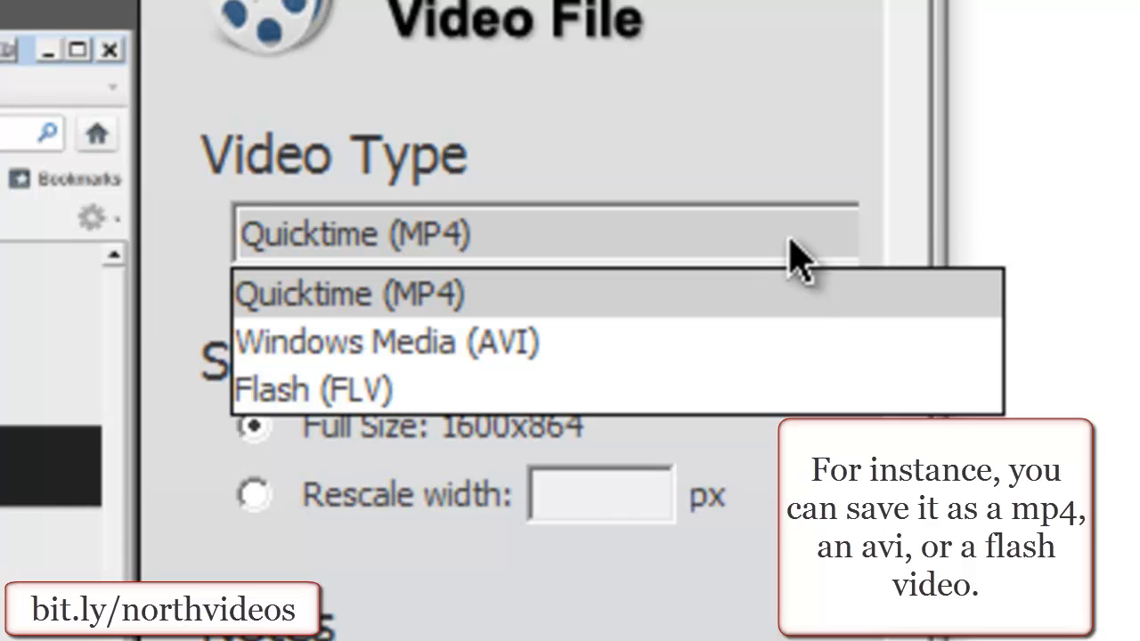
click(794, 306)
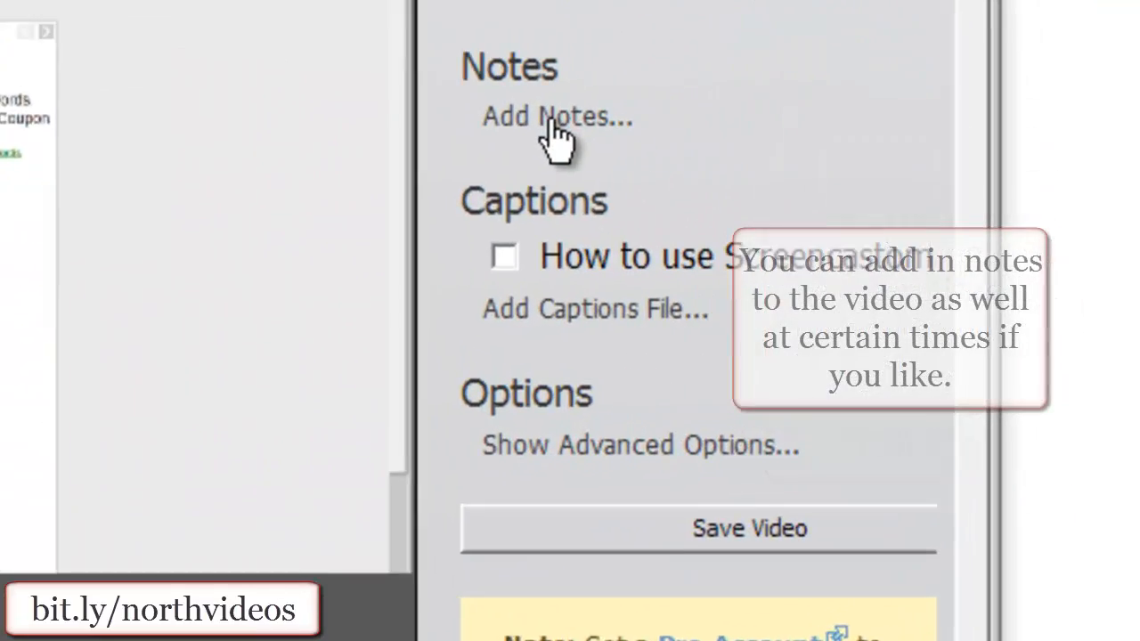
- Enter a note for the video with the text "Hi There:)" and set its time to 0:07
click(870, 233)
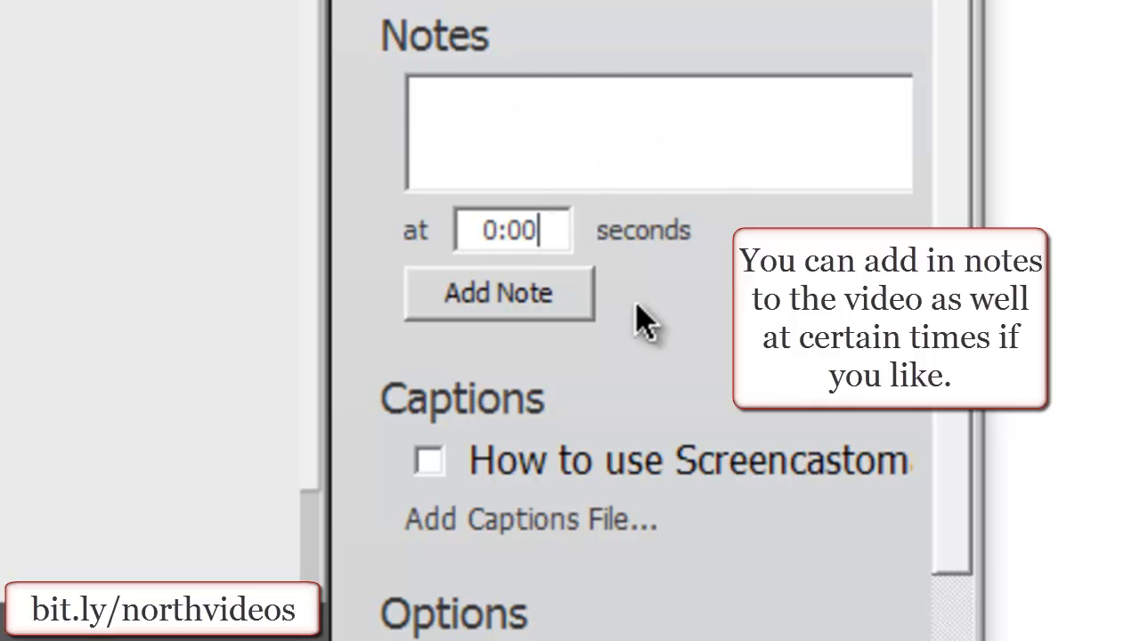
key(BackSpace)
key(BackSpace)
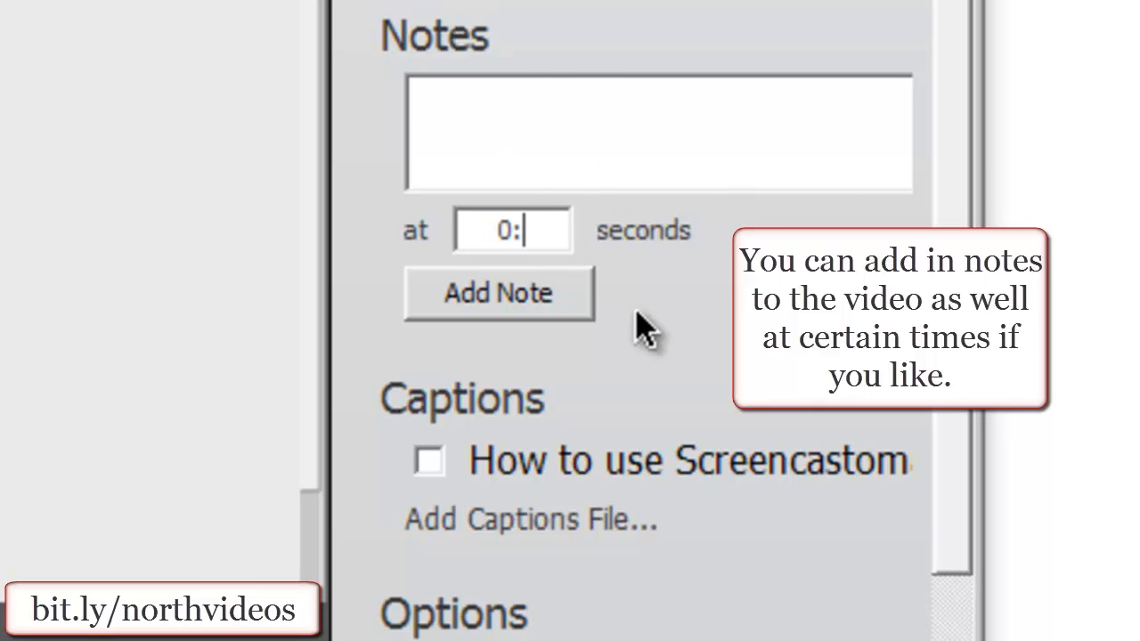
text(07)
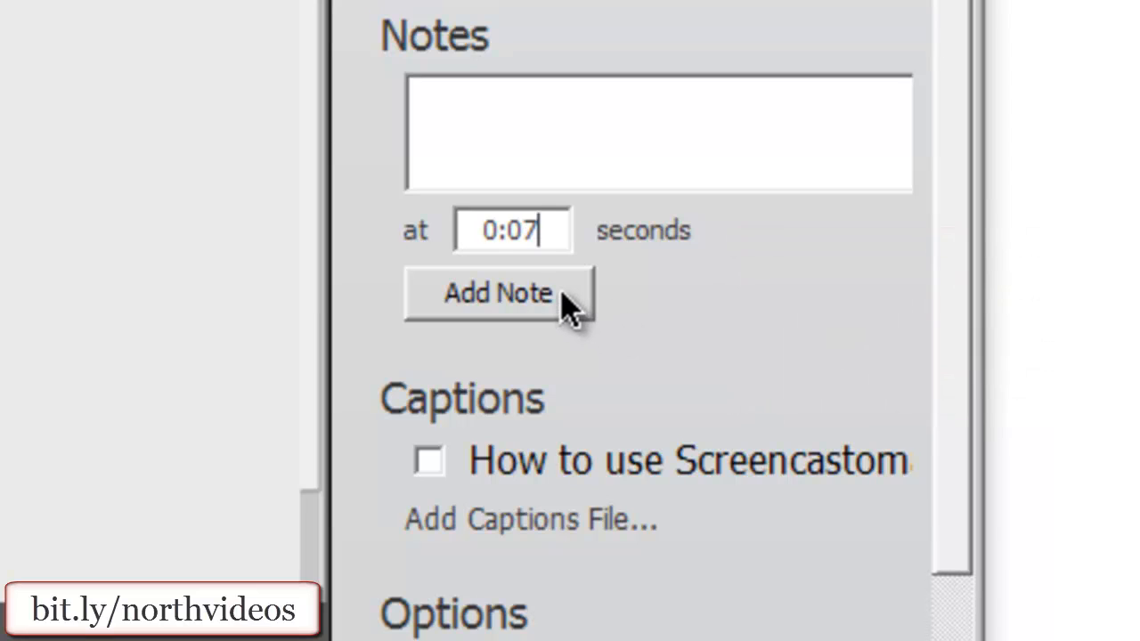
click(548, 171)
text(Hi There:))
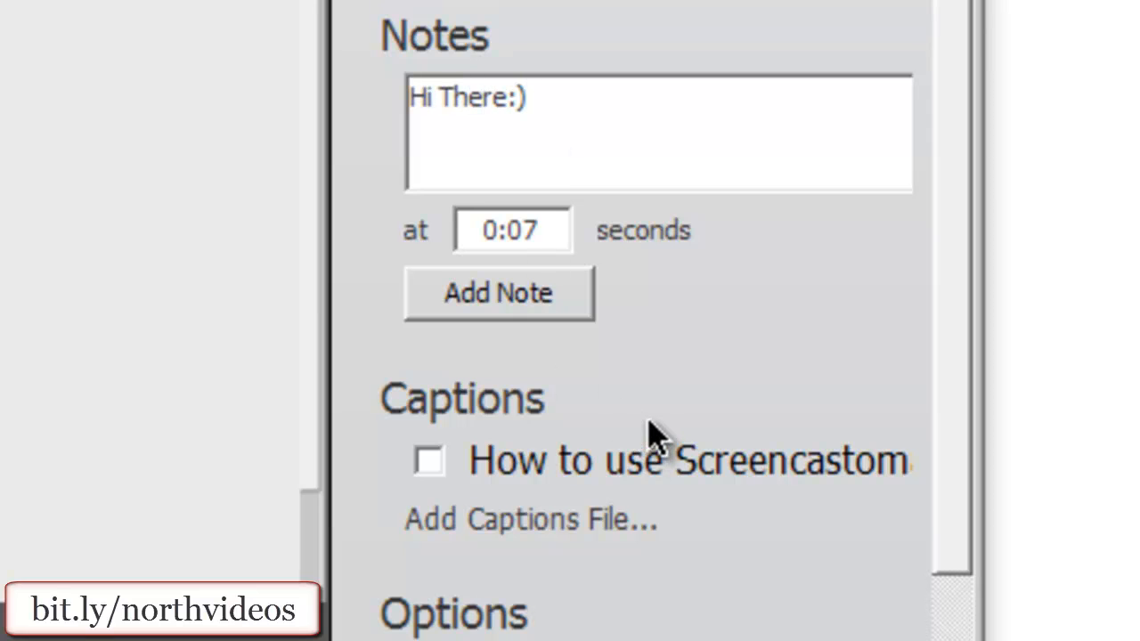
- Enable the existing "How to use" captions and title a new English captions entry screencastomatic
scroll(672, 287, down, 1)
scroll(672, 287, down, 1)
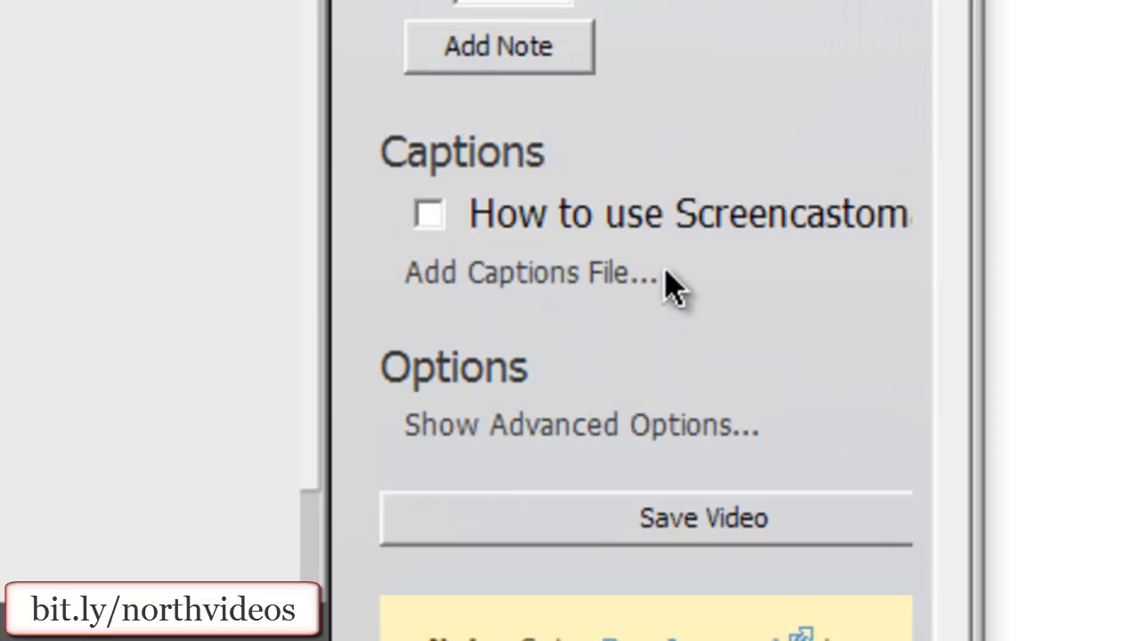
click(432, 219)
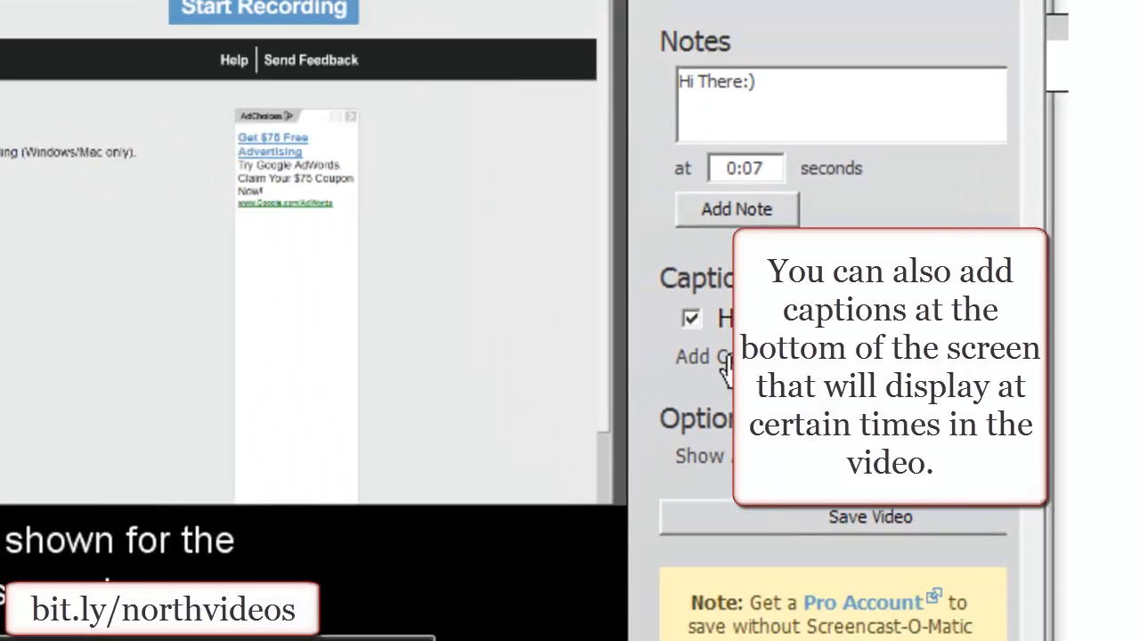
click(485, 290)
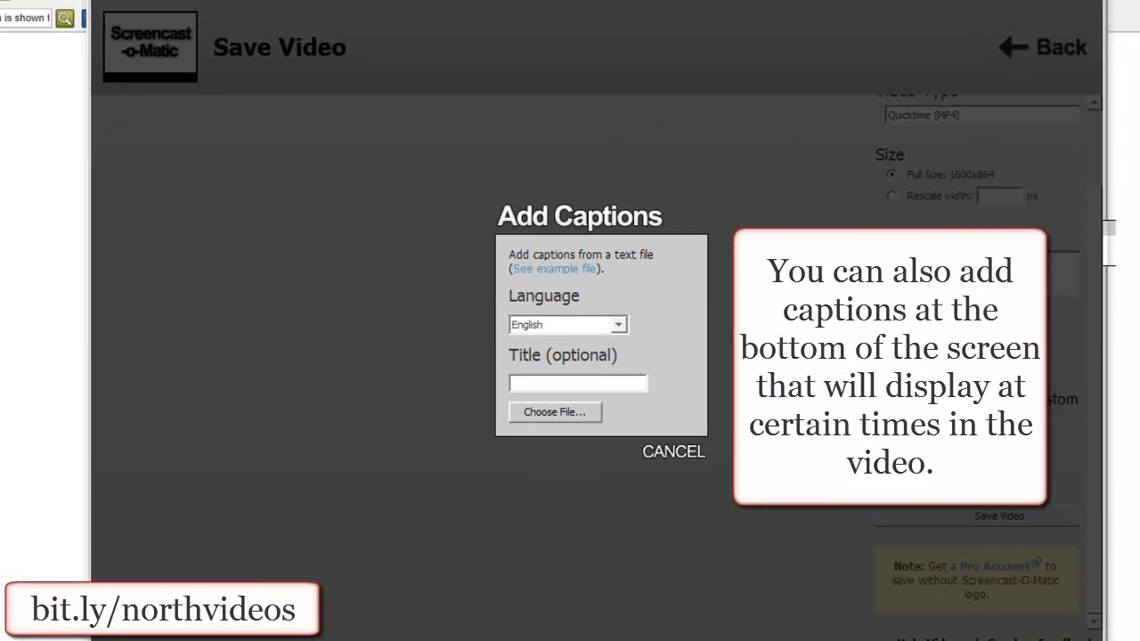
click(622, 383)
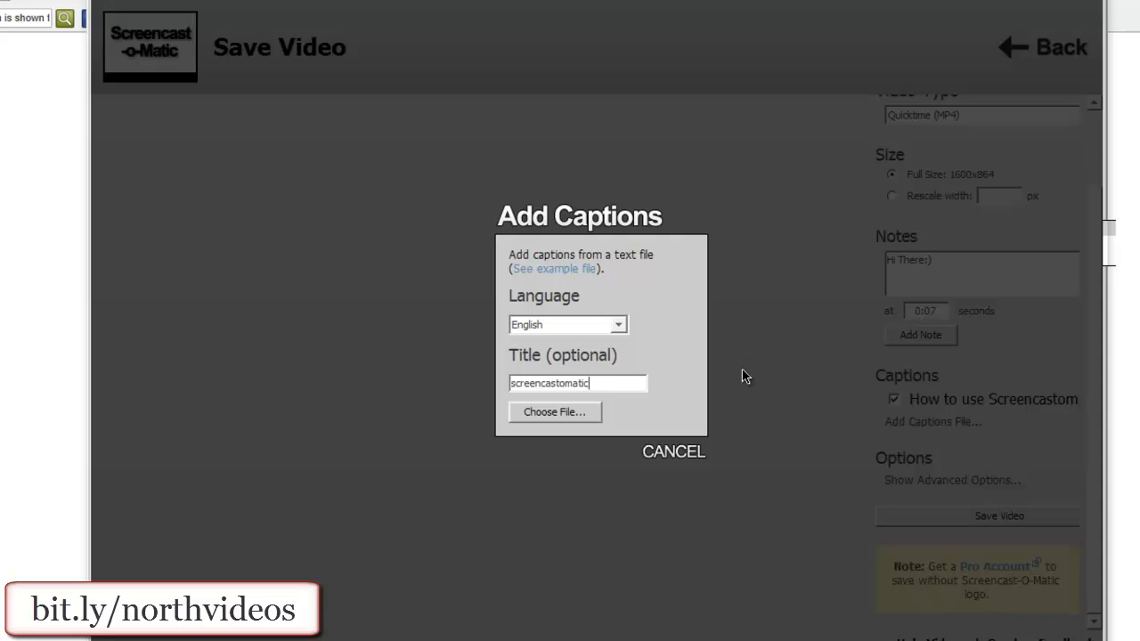
- Load the screencastomatic text file from My Documents as the captions file
click(583, 416)
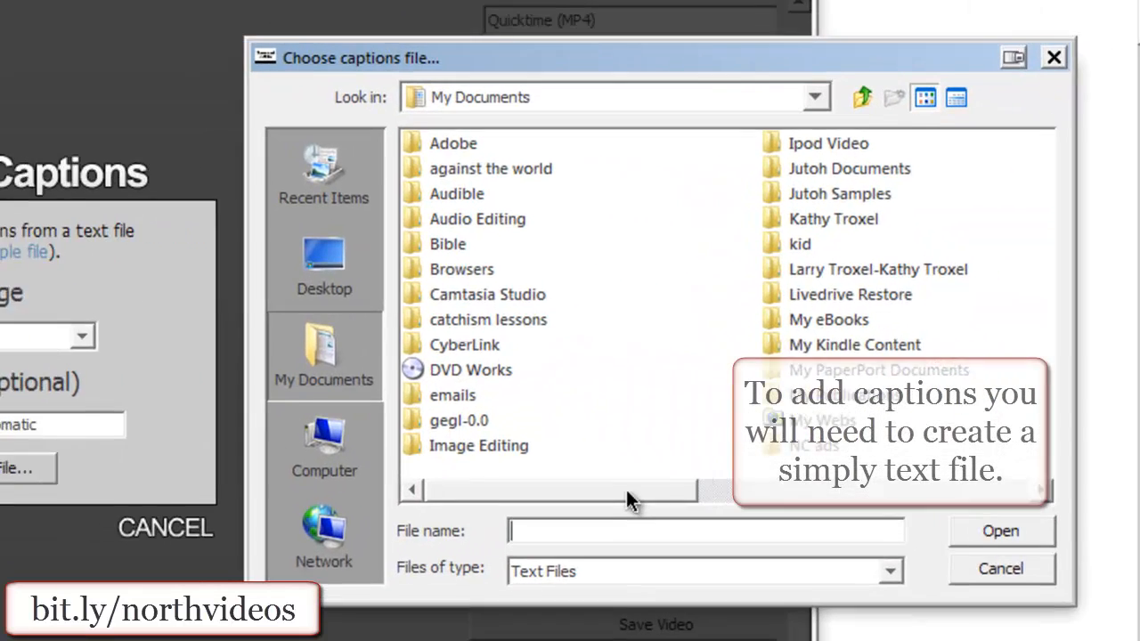
drag(980, 427, 1139, 429)
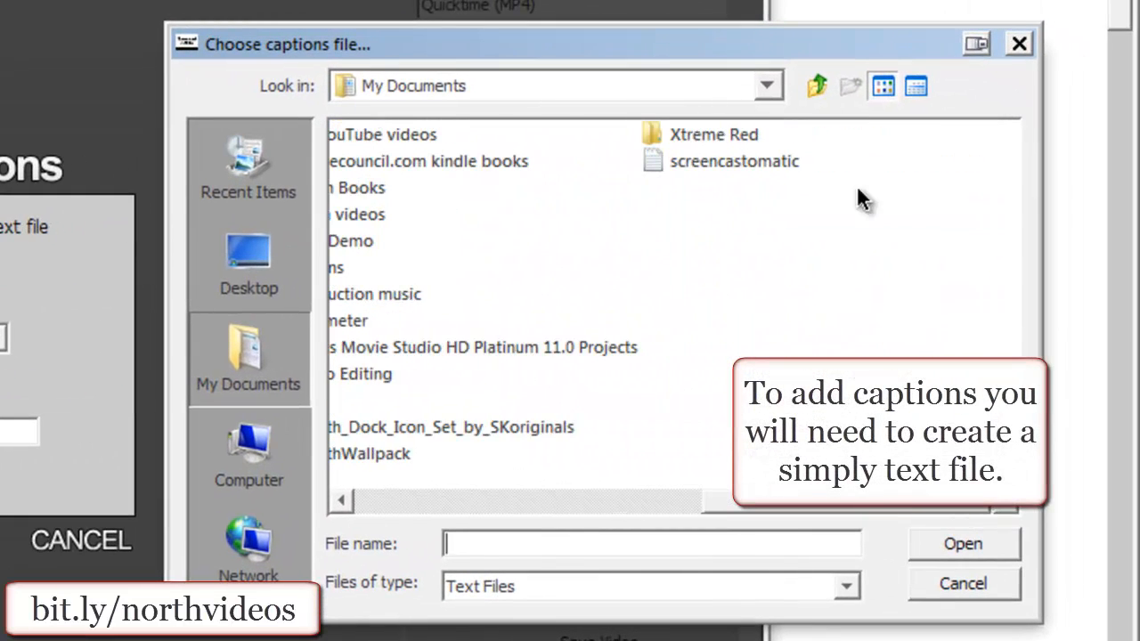
right_click(747, 157)
mouse_move(770, 188)
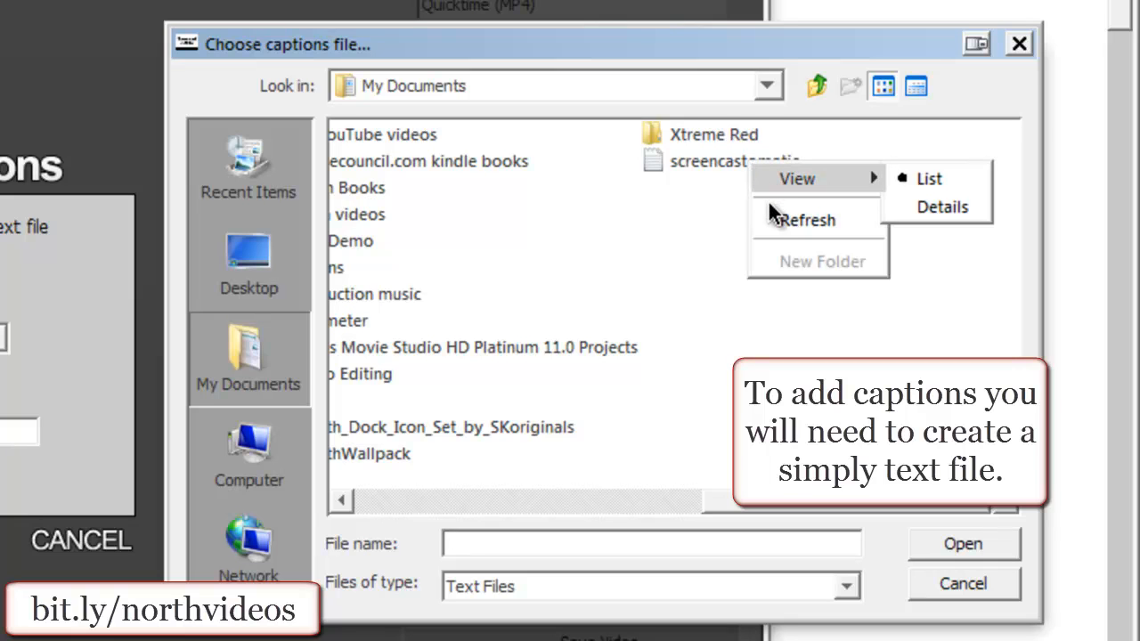
click(689, 160)
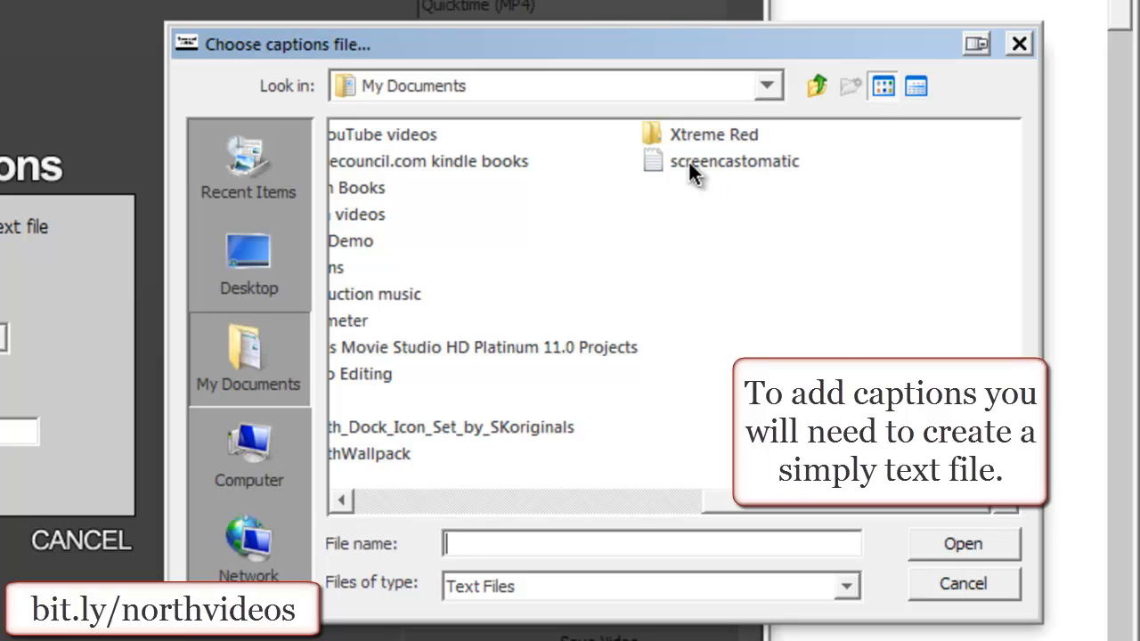
double_click(688, 160)
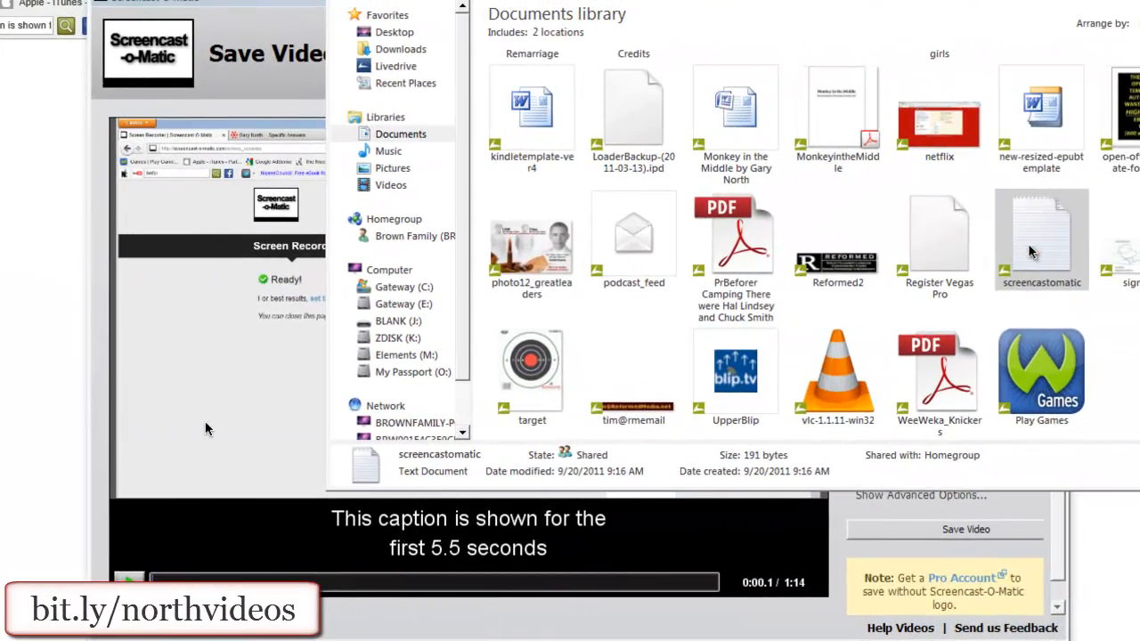
- Examine the caption timing format in the screencastomatic text file in Notepad and in the example captions file, and cancel adding another captions file
key(alt+Tab)
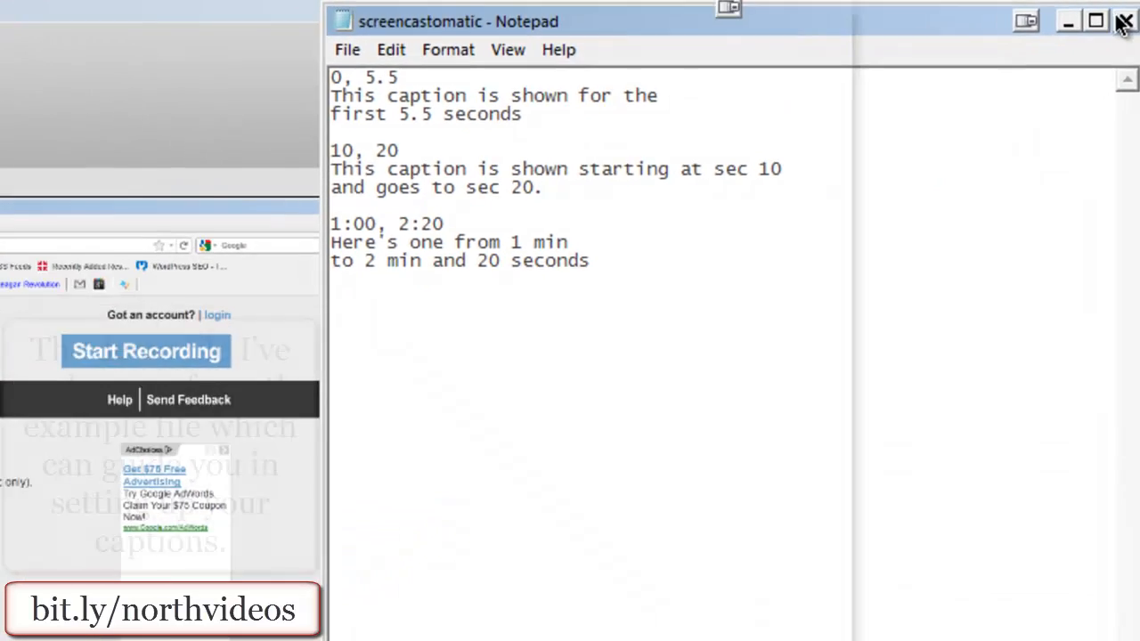
click(1124, 23)
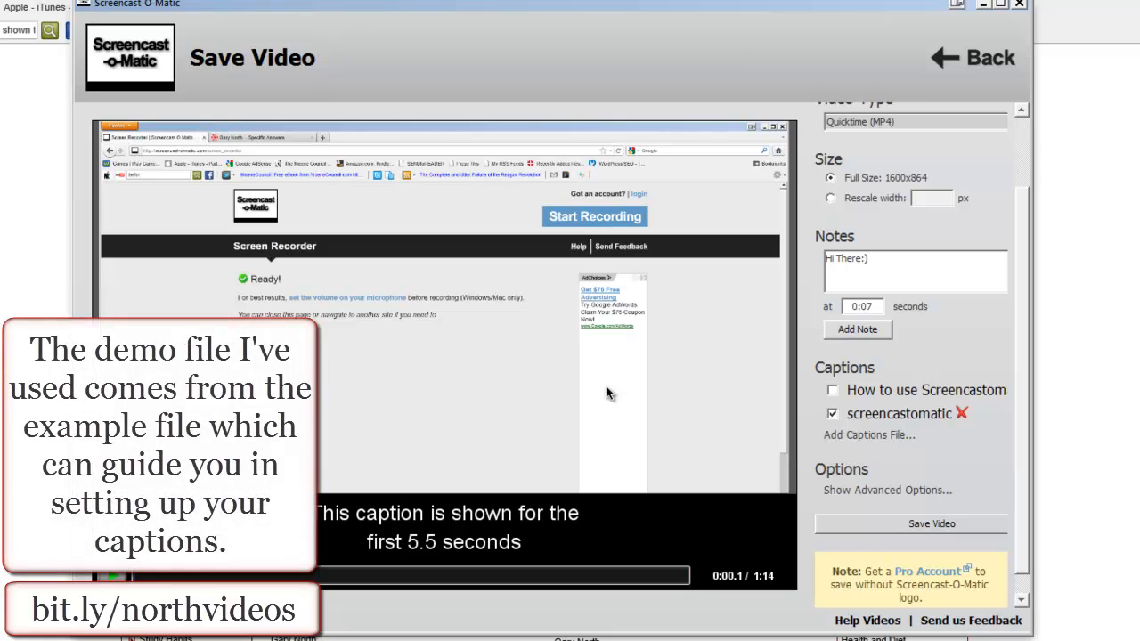
click(865, 436)
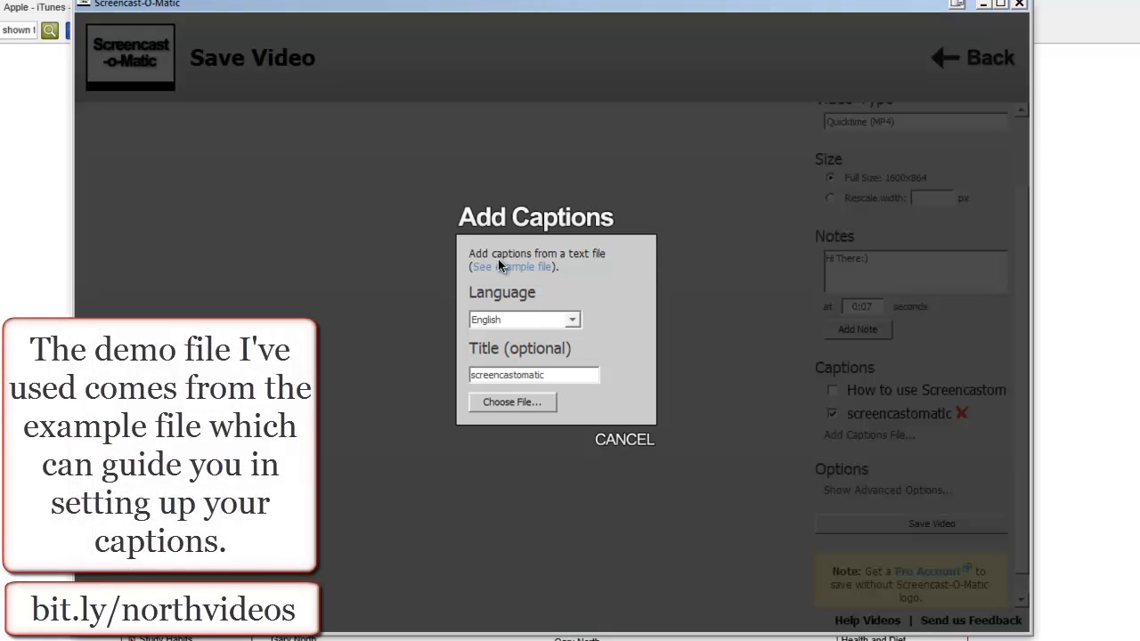
click(501, 269)
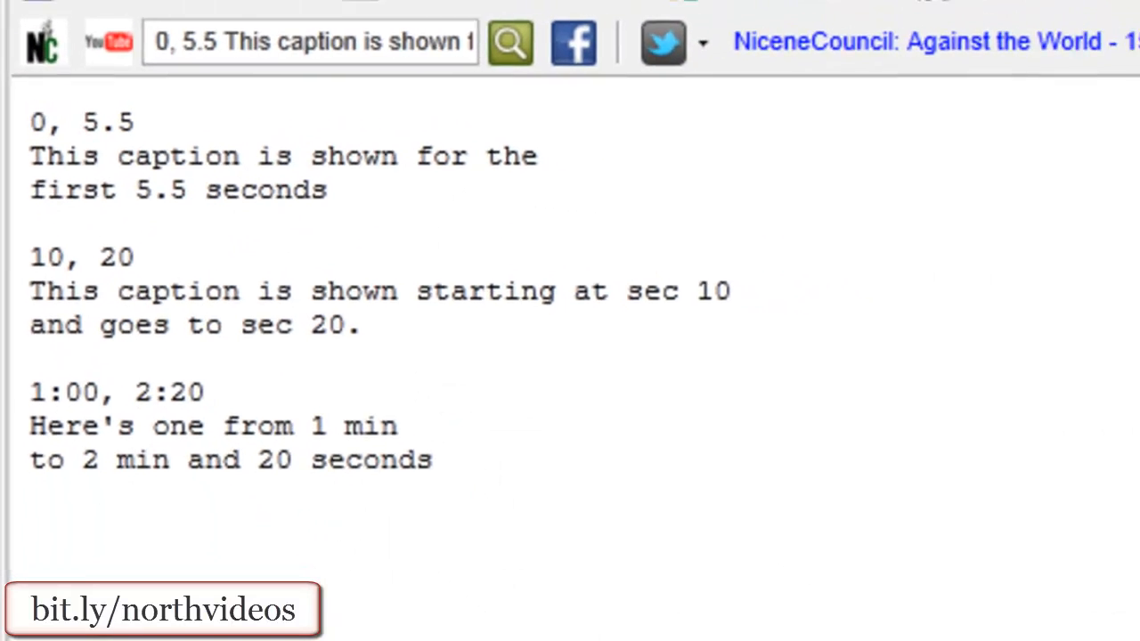
click(526, 29)
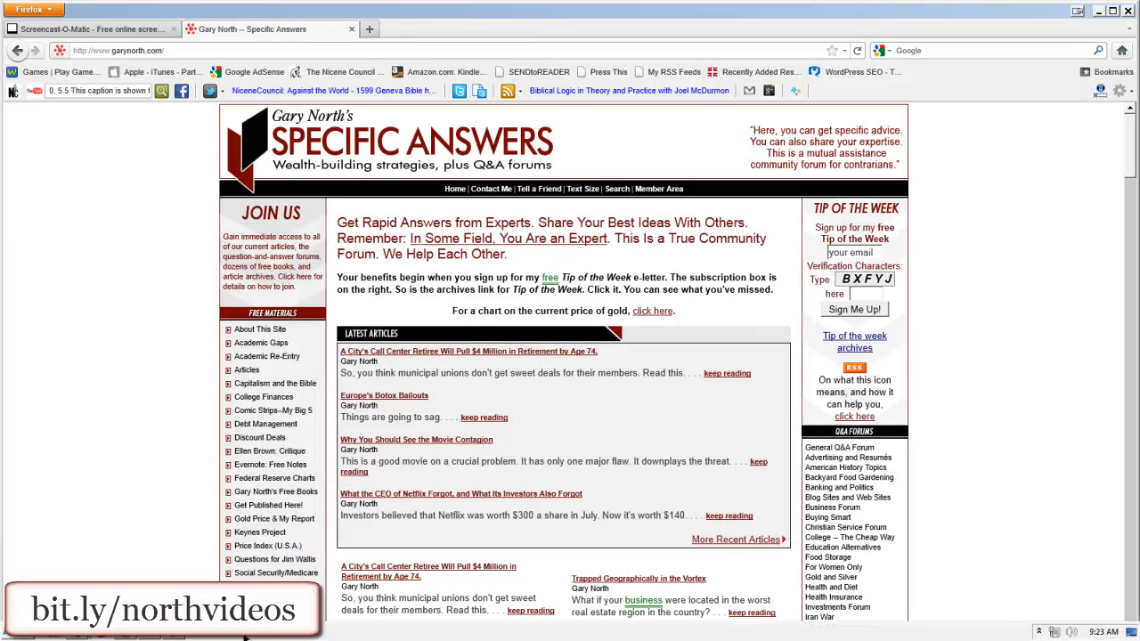
click(154, 636)
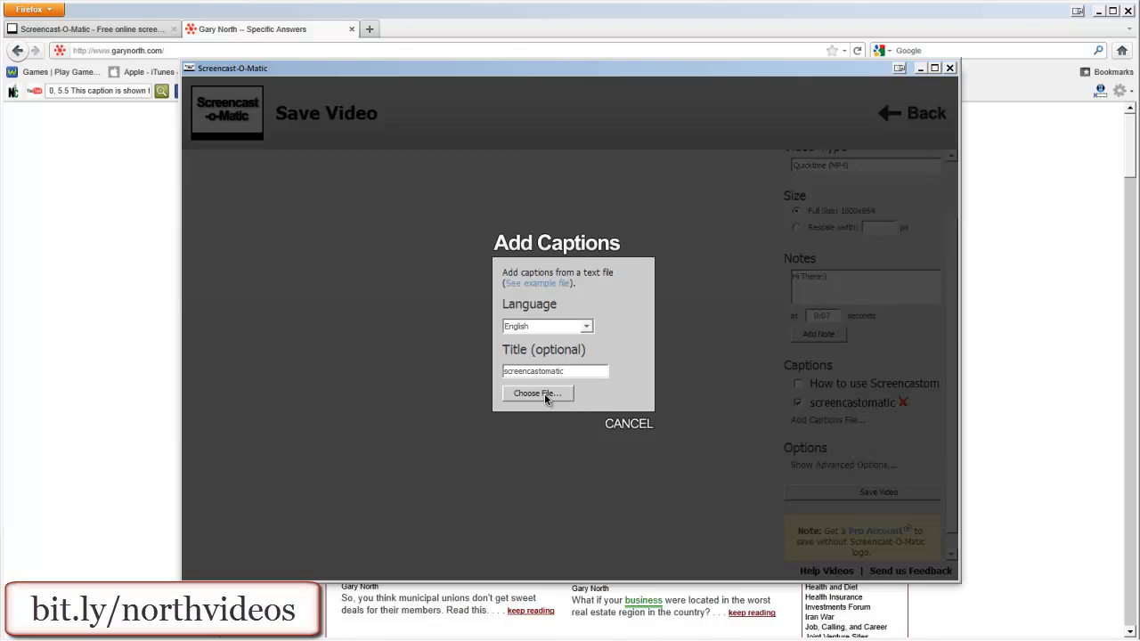
click(623, 426)
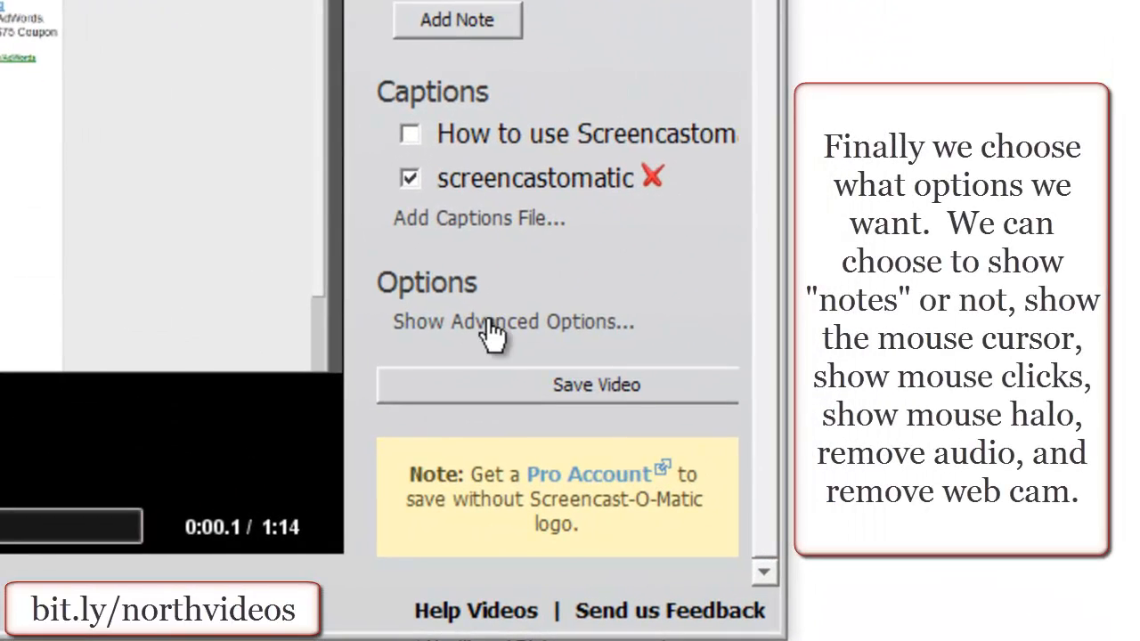
- Show the advanced save options and play a short preview of the captioned recording
click(832, 465)
scroll(597, 300, down, 3)
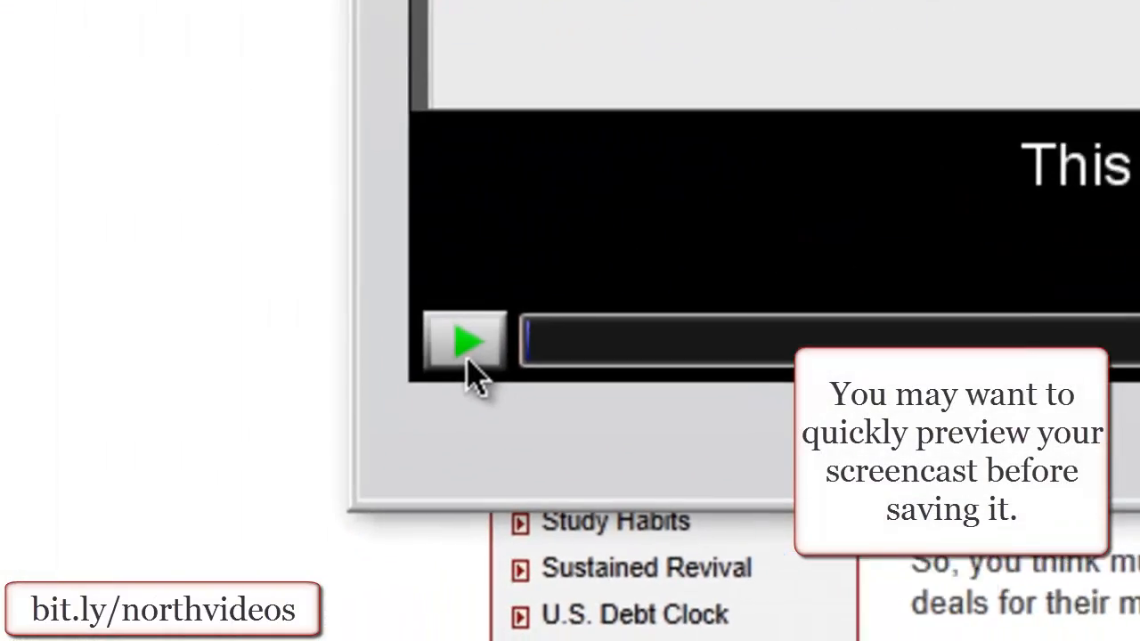
click(500, 349)
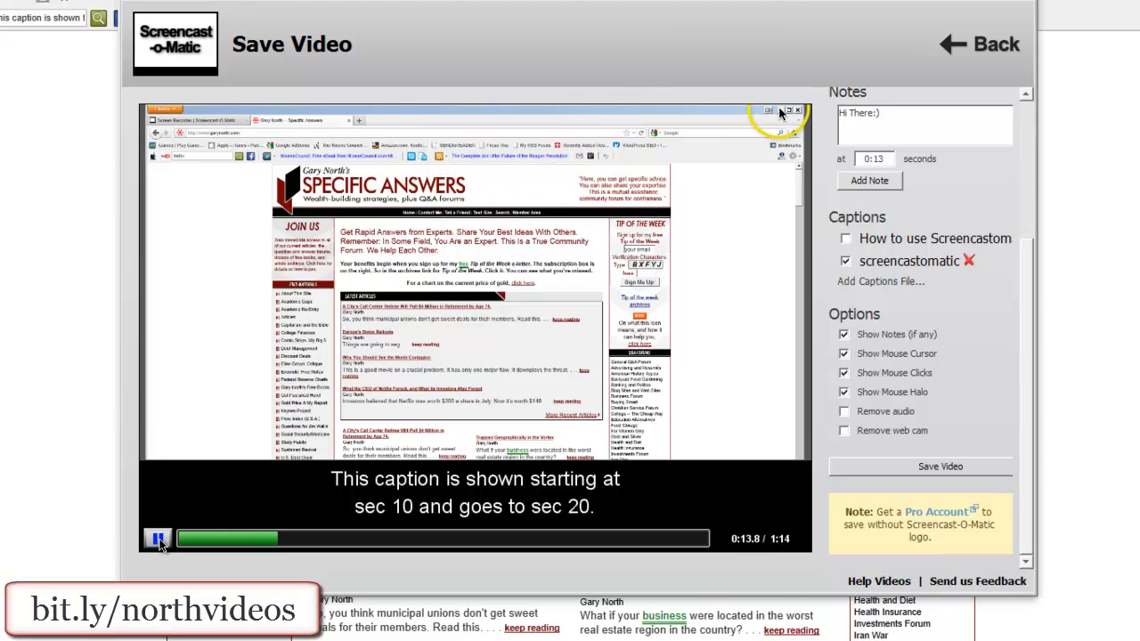
click(159, 542)
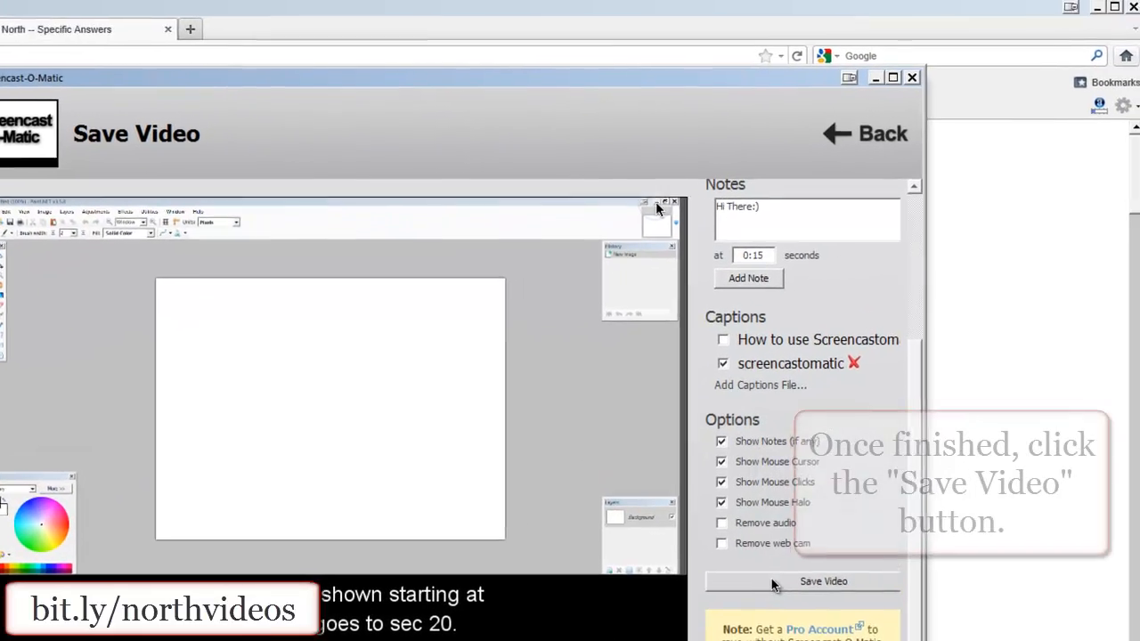
- Save the video to the Desktop as an MP4 file named test and clear the window away
click(891, 466)
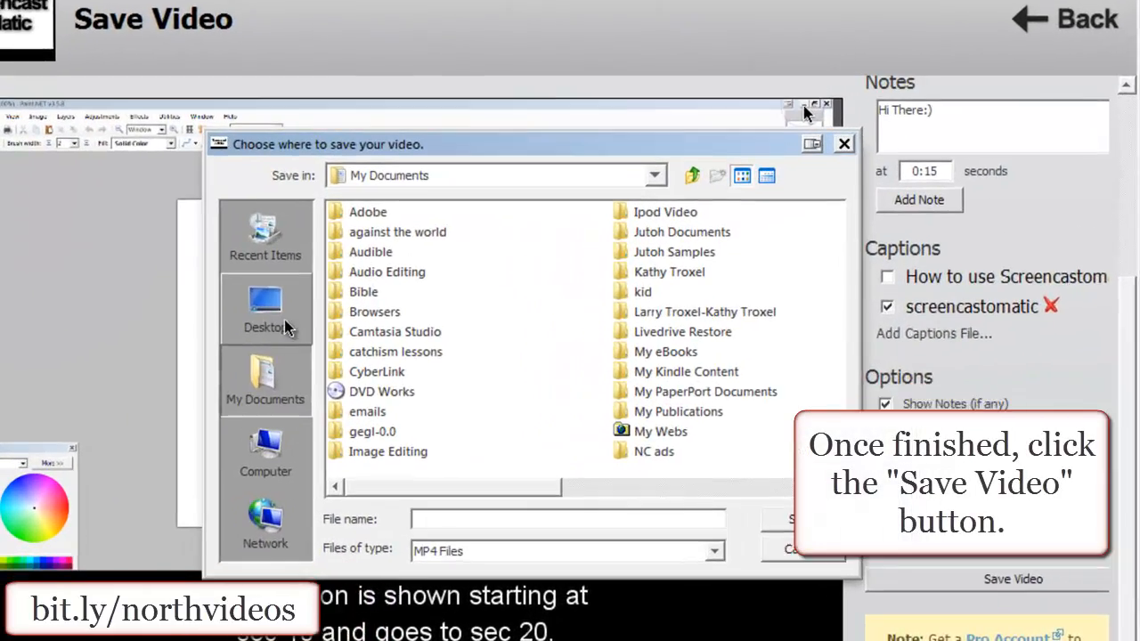
click(265, 310)
click(453, 519)
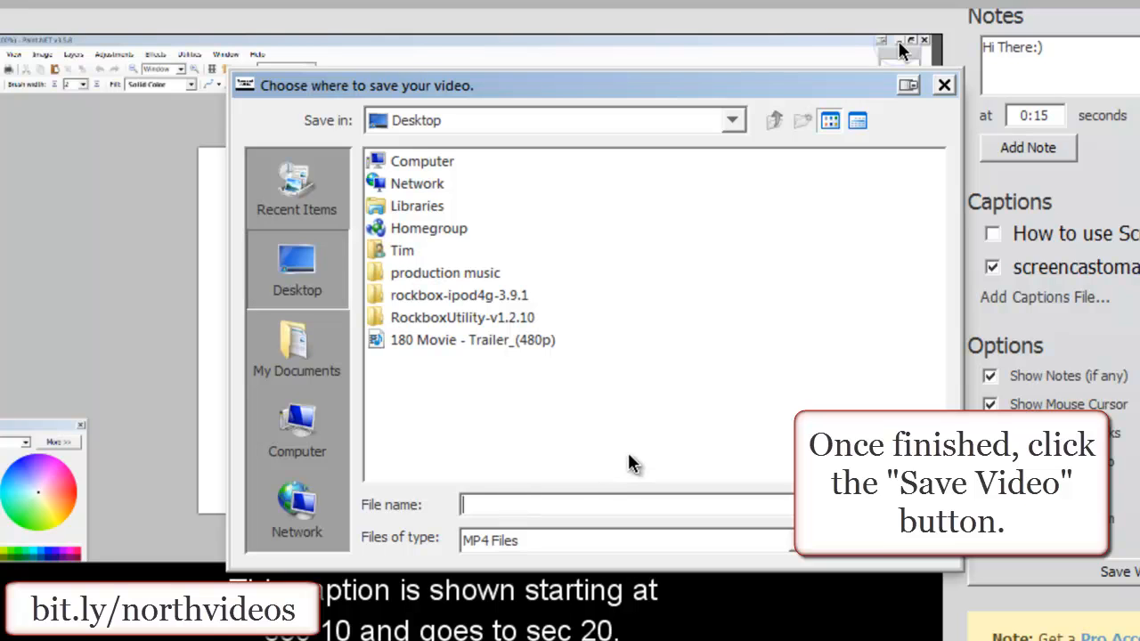
text(test)
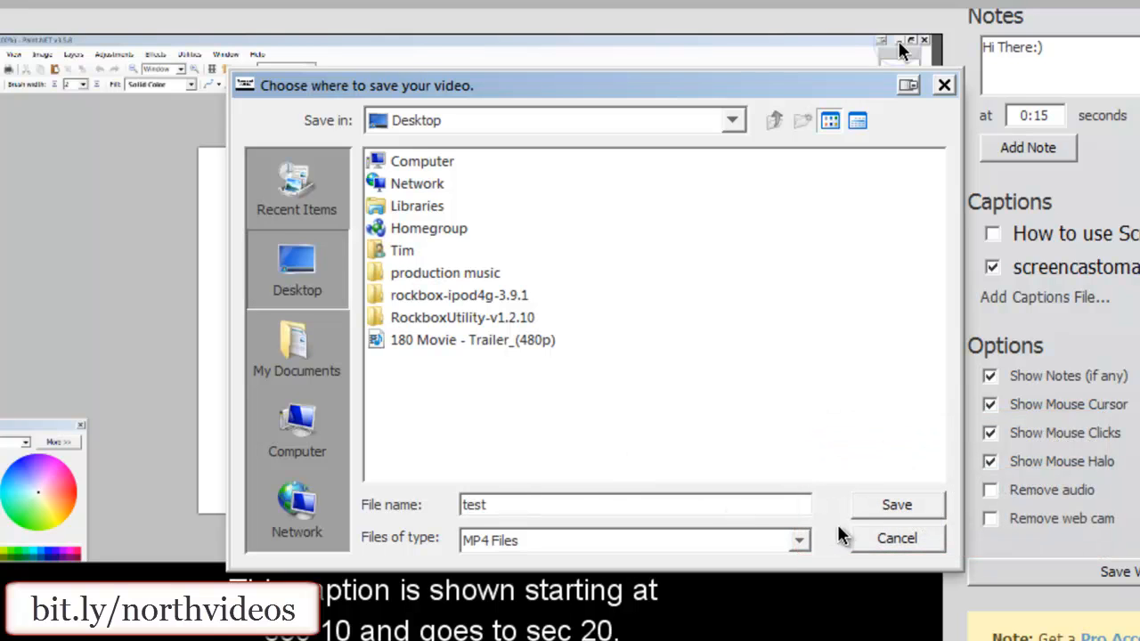
click(887, 515)
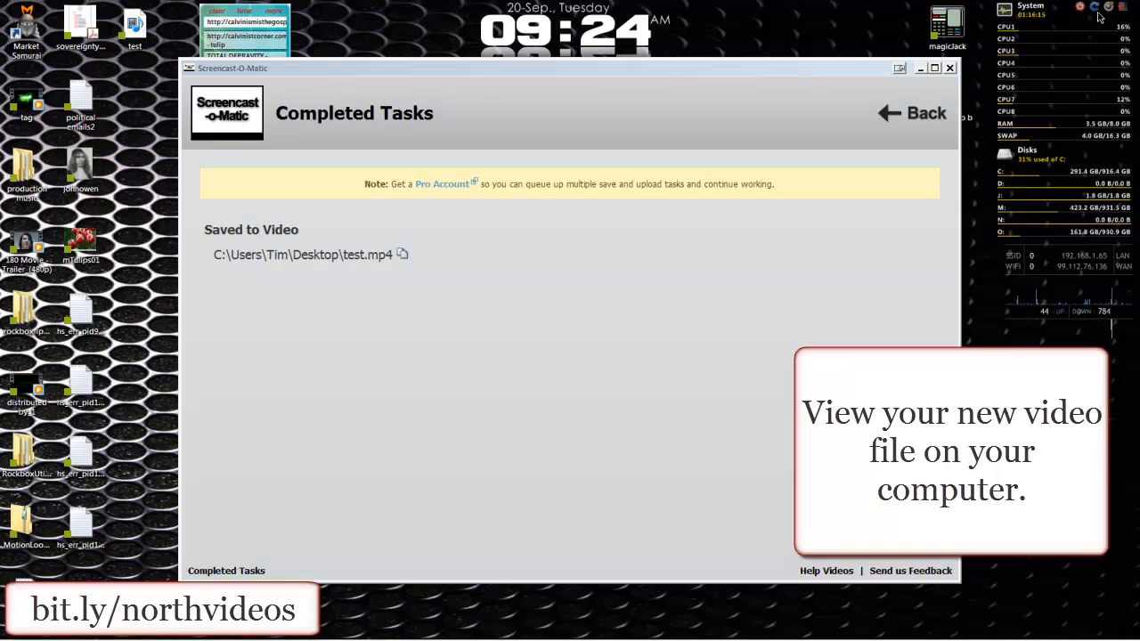
click(920, 68)
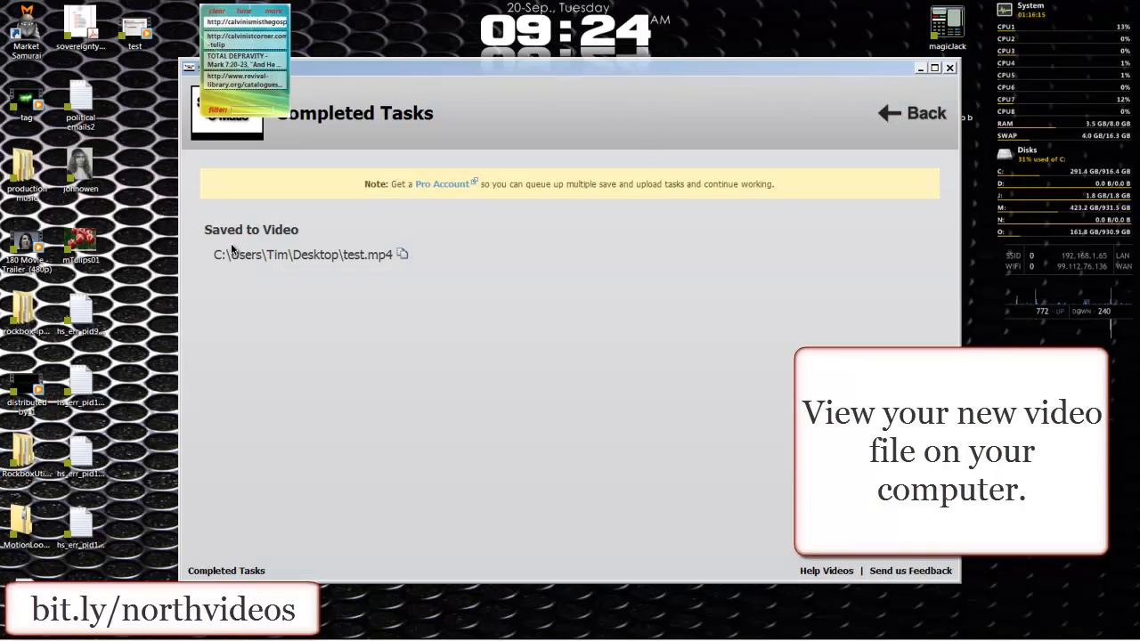